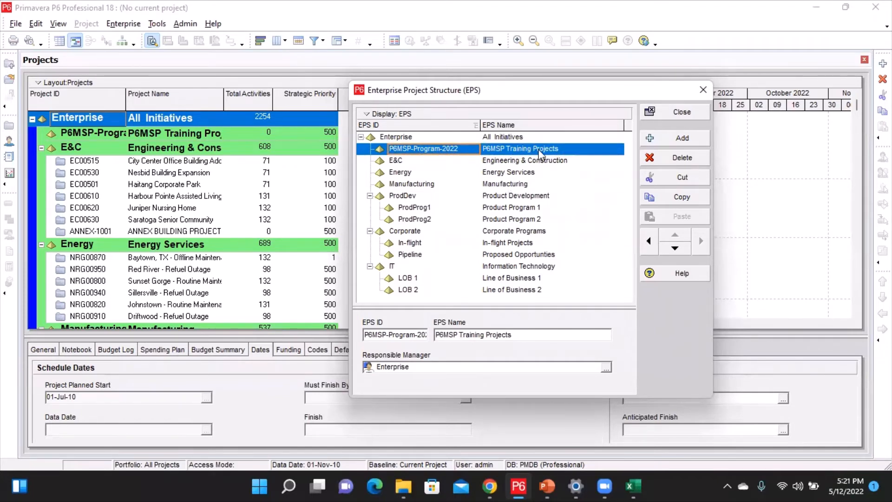
Add a new EPS element and move it below P6MSP-Program-2022, indented one level as its child.
left_click(677, 139)
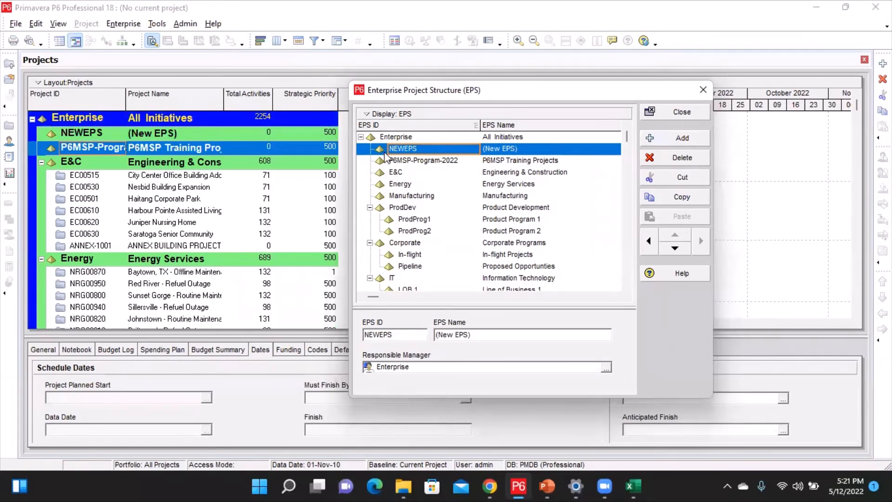
left_click(437, 163)
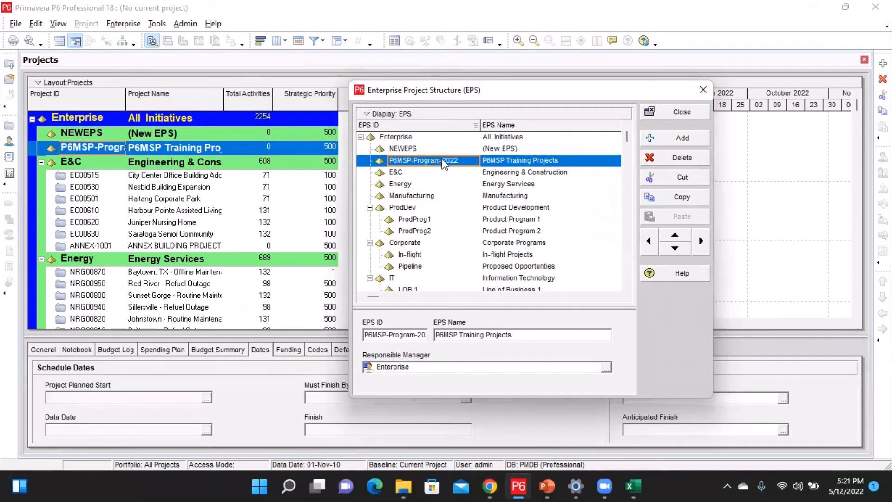
left_click(420, 152)
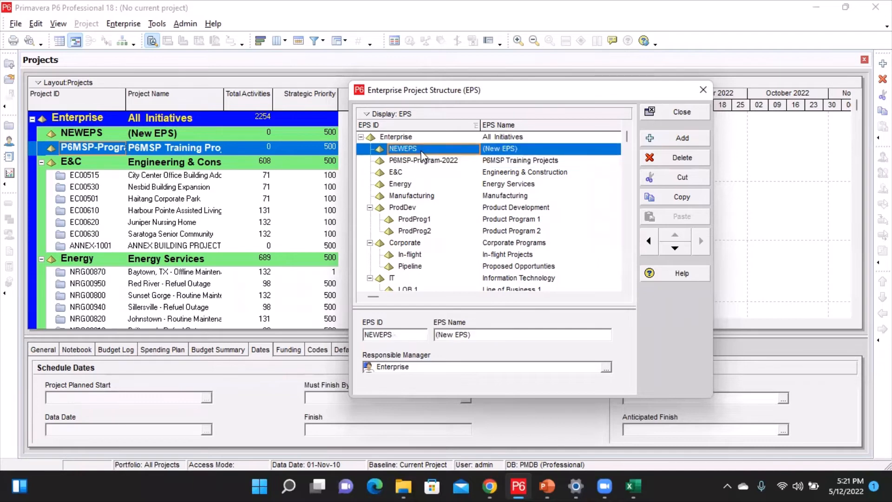
left_click(675, 250)
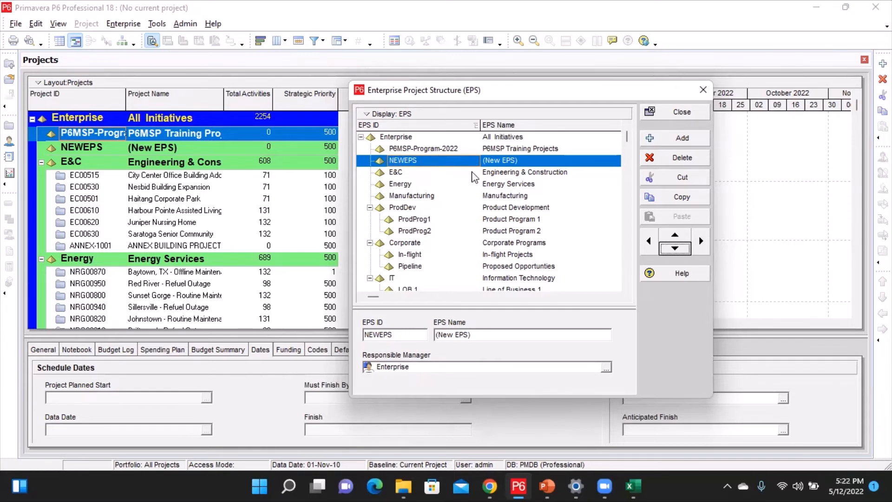
left_click(701, 241)
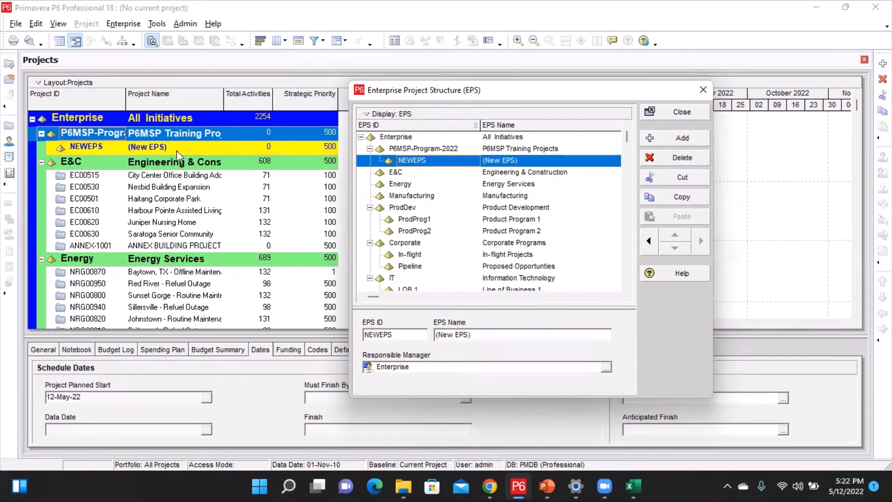
left_click(435, 149)
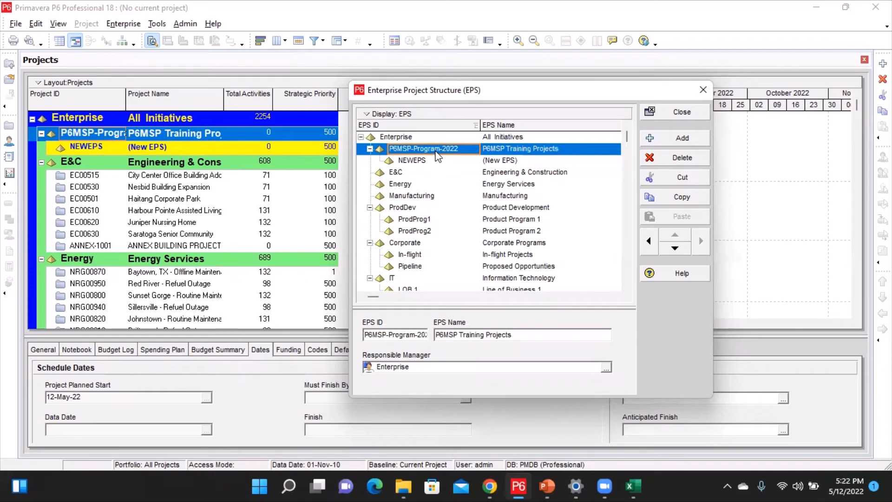
Set the new child element's EPS ID to CLP-Program-2022 and its EPS name to Class Projects.
left_click(437, 163)
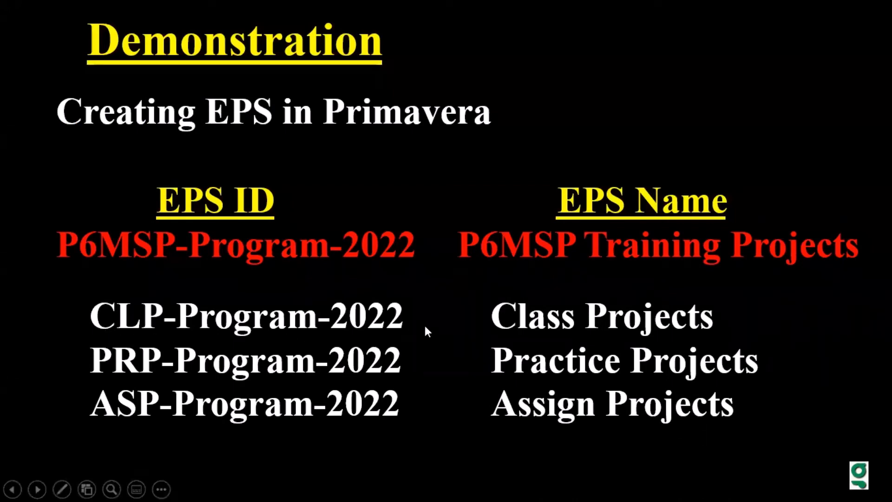
key("alt+Tab")
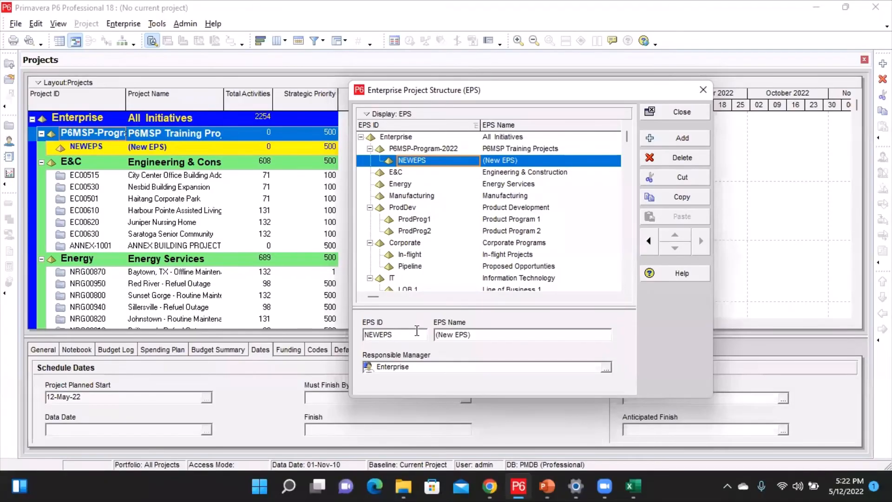
type("CLP")
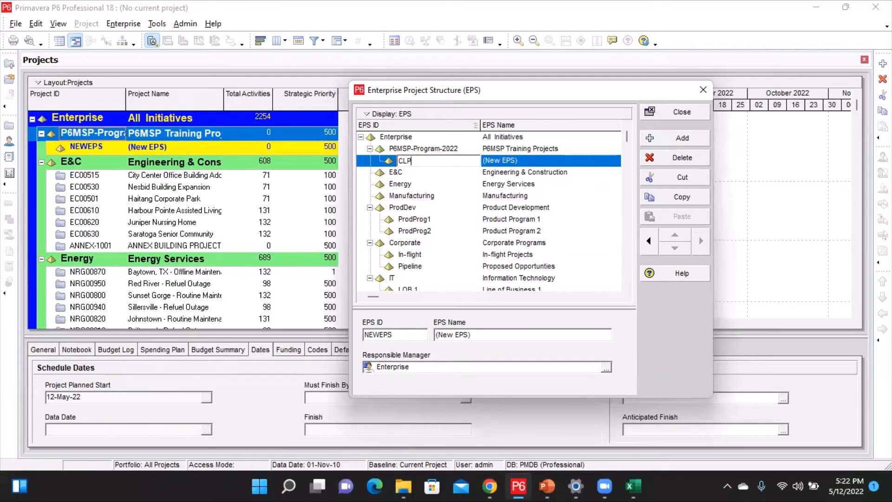
type("-Program-2022")
key("Return")
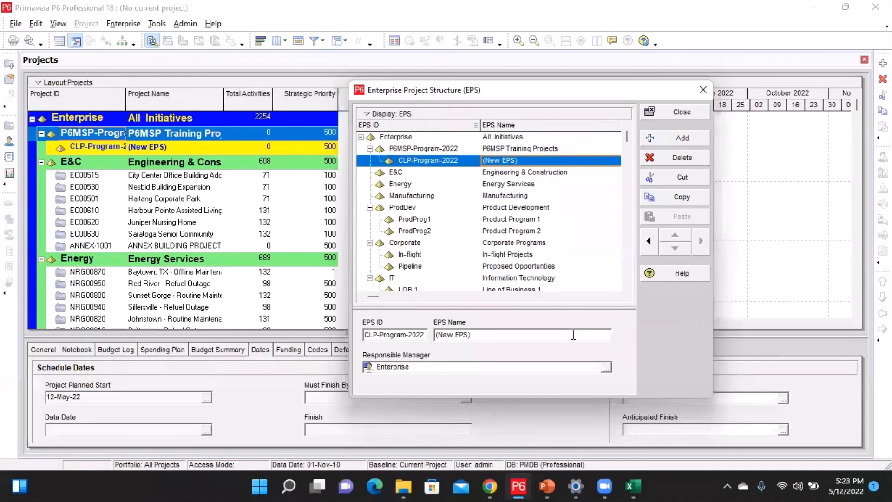
type("Cla")
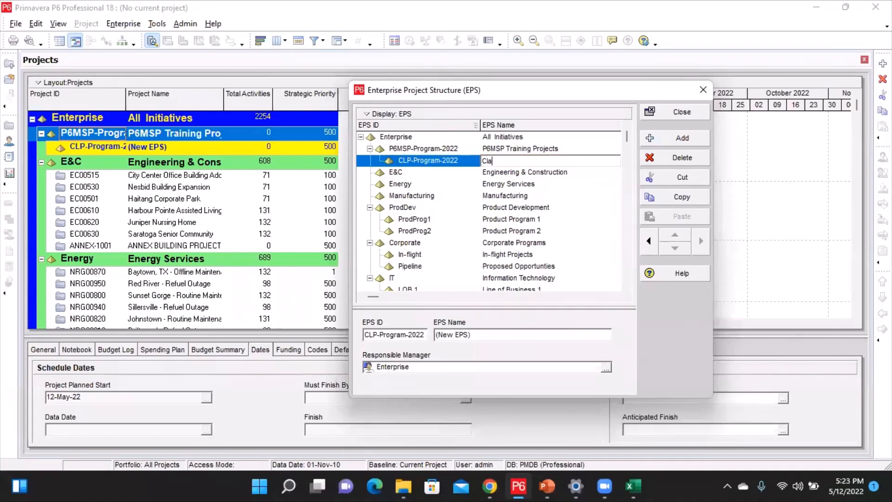
type("ss Projects")
key("Return")
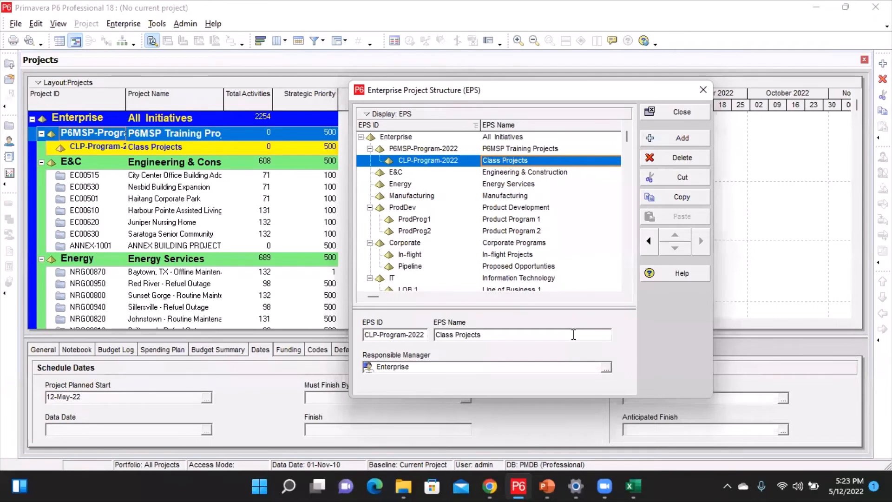
Add another EPS element at the level of CLP-Program-2022 and move it directly below that entry.
left_click(451, 163)
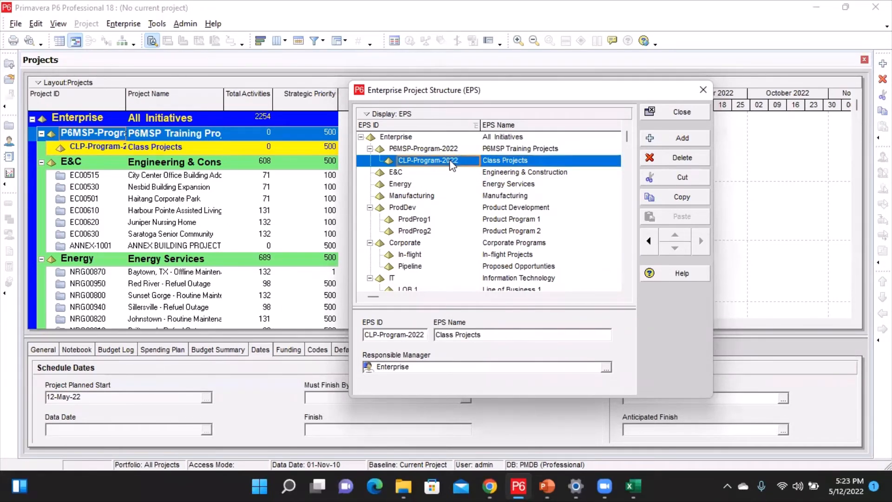
left_click(681, 139)
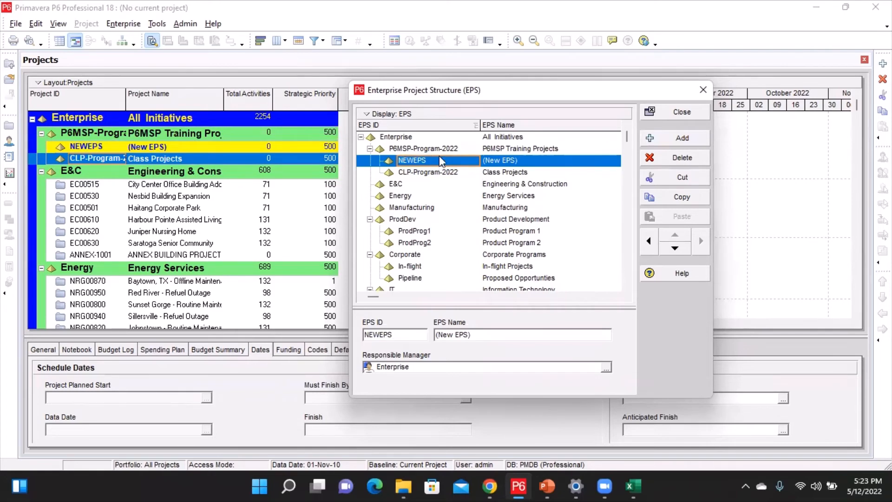
left_click(674, 249)
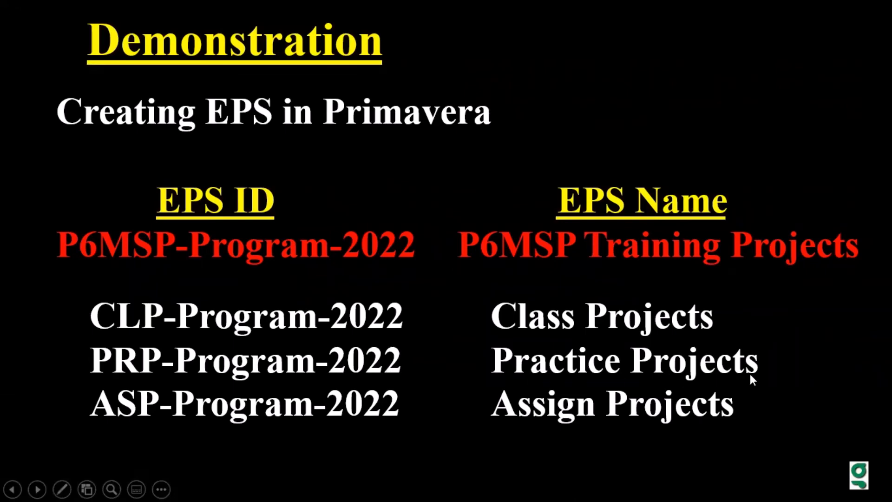
Set the second child element's EPS ID to PRP-Program-2022 and its EPS name to Practice Projects.
key("alt+Tab")
left_click(446, 176)
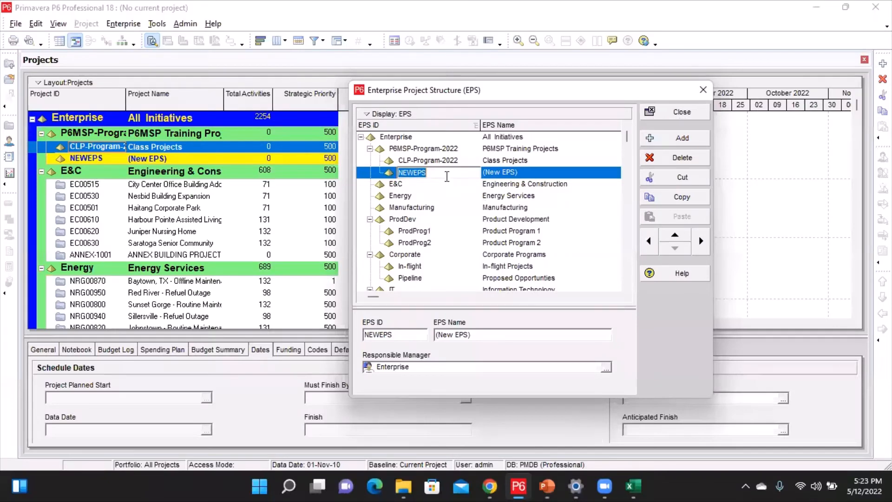
type("PRP-Program-2022")
key("Return")
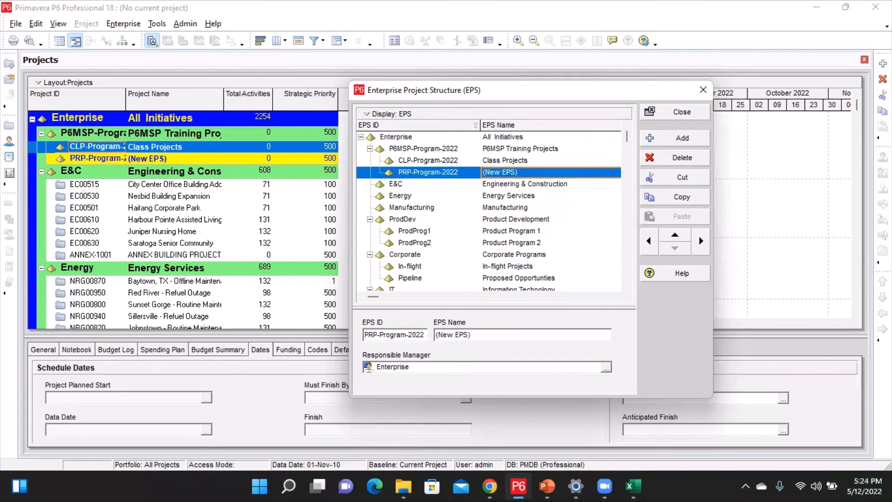
type("Pr")
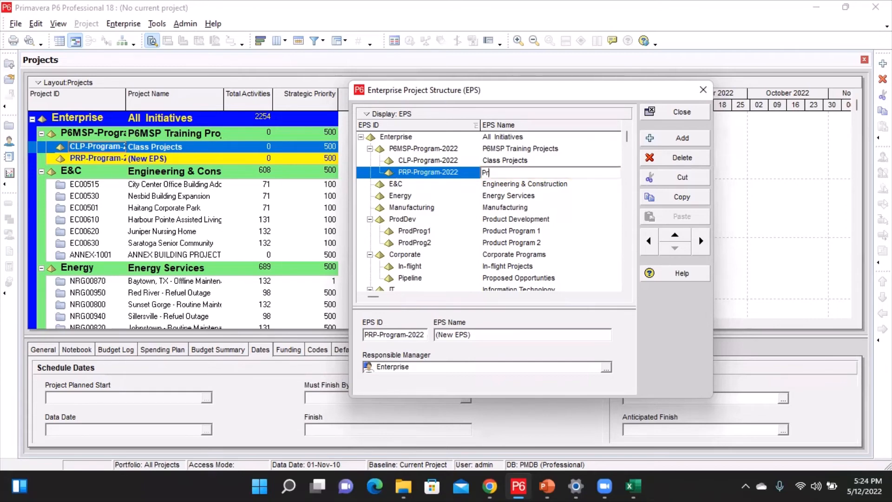
type("actice Projects")
left_click(445, 177)
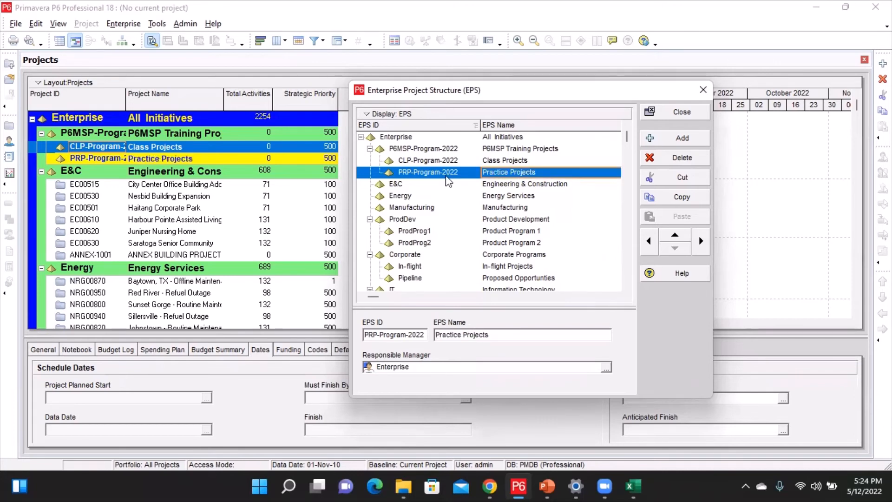
Add a third EPS element at the level of PRP-Program-2022 and move it directly below that entry.
left_click(456, 171)
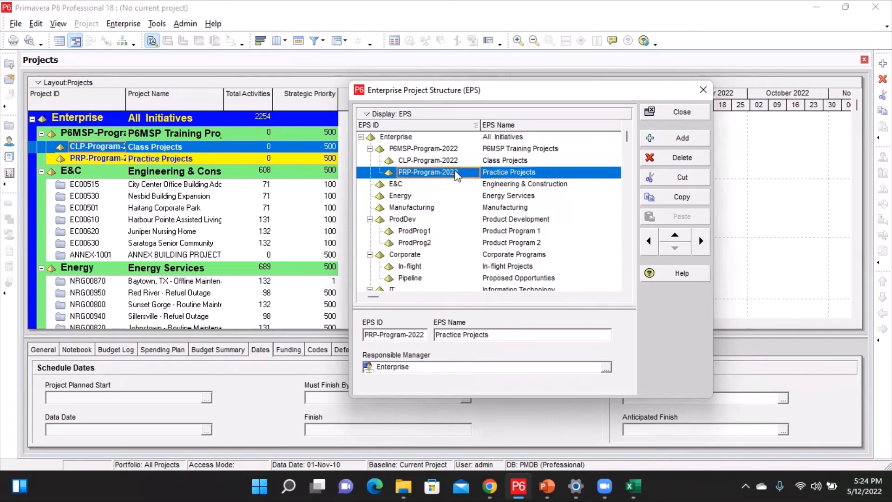
left_click(682, 138)
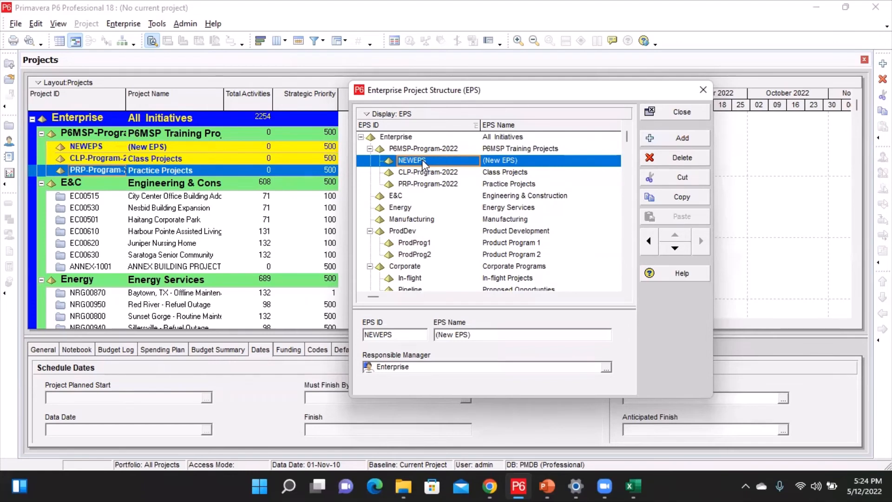
left_click(675, 249)
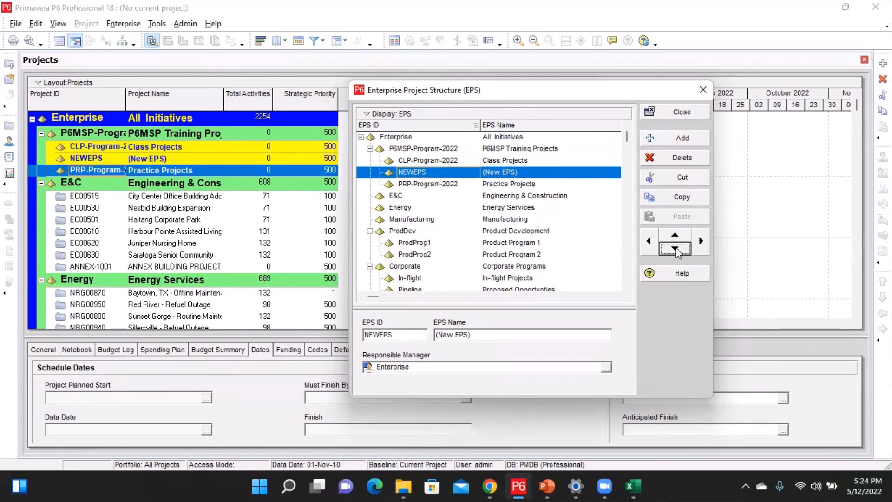
left_click(675, 250)
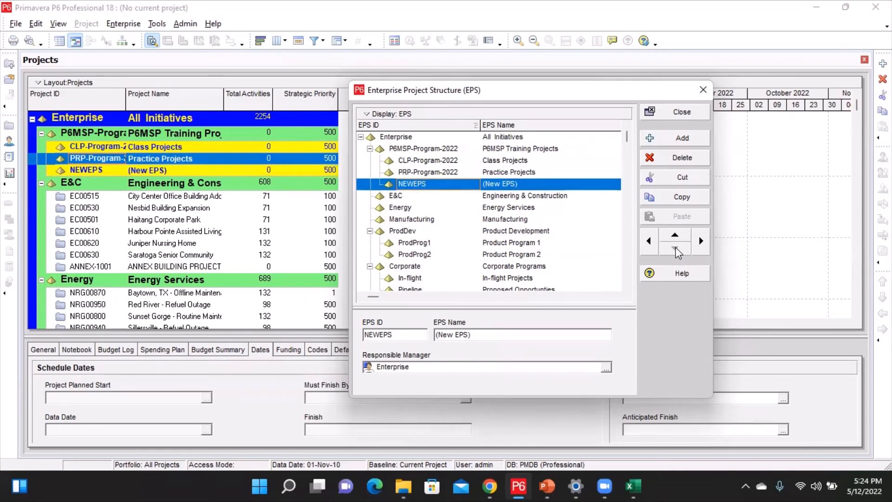
Set the third child element's EPS ID to ASP-Program-2022 and its EPS name to Assign Projects.
left_click(455, 184)
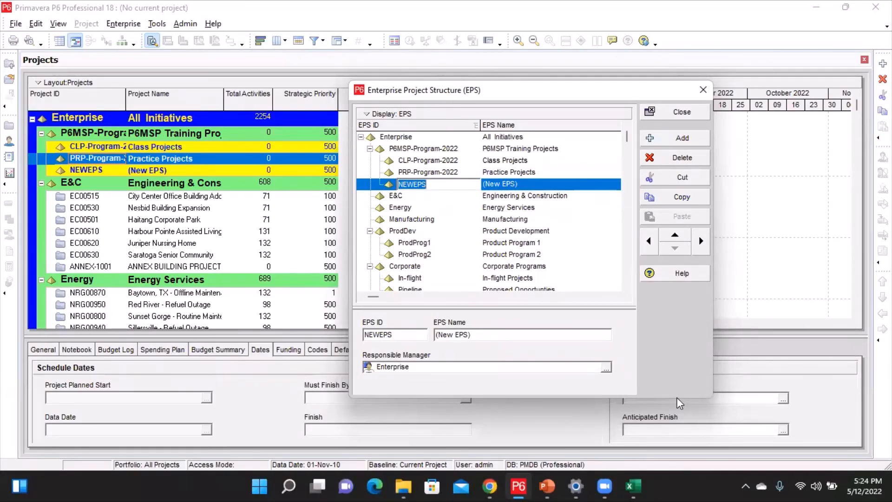
type("ASP-P")
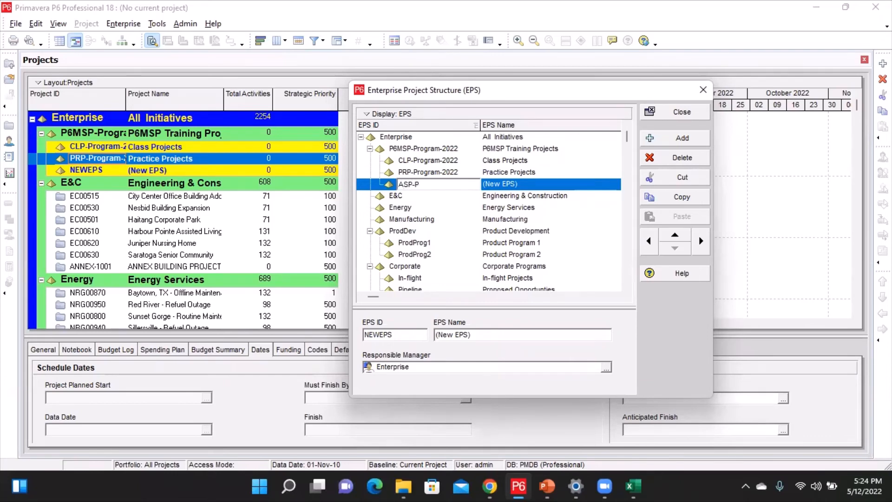
type("rogram-2022")
key("Return")
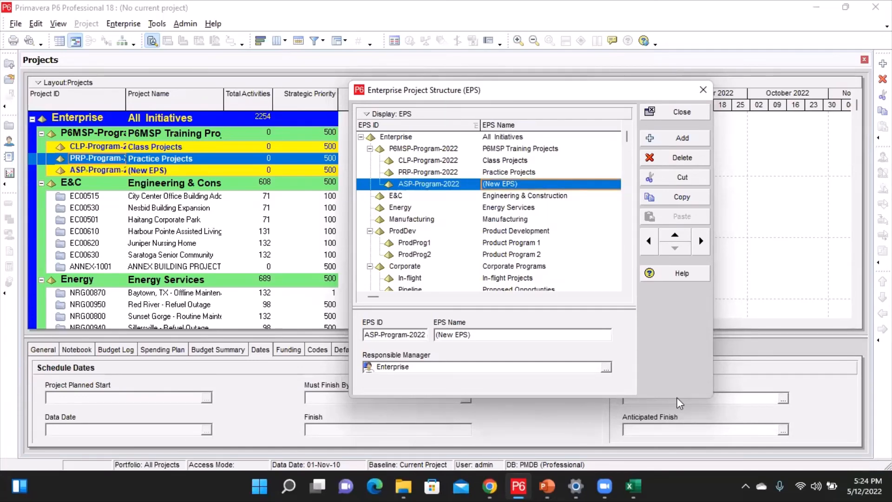
type("Assign")
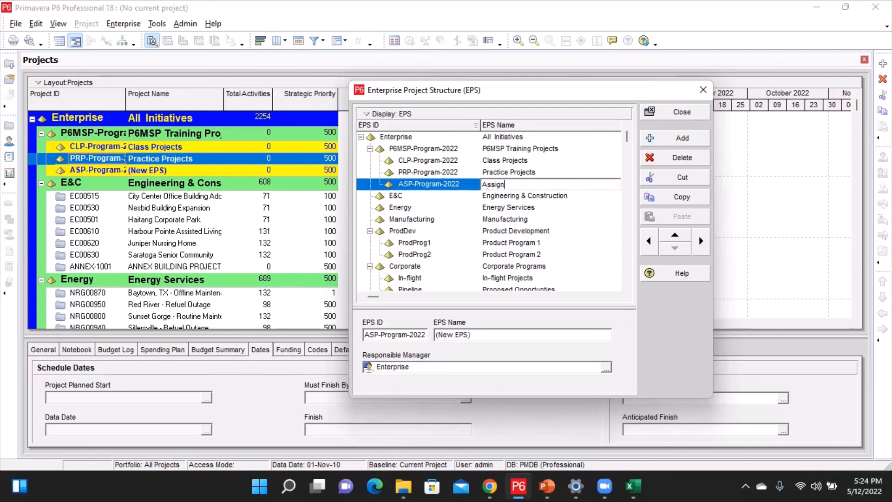
type(" Projects")
key("Return")
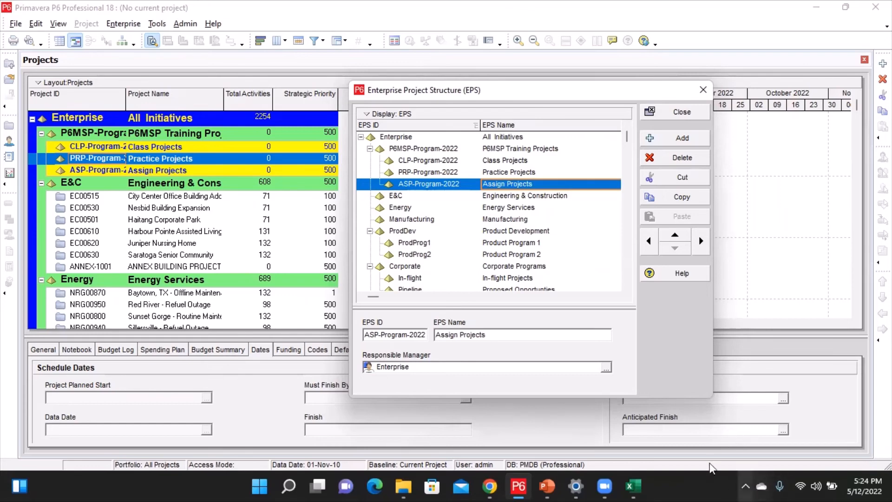
Review P6MSP-Program-2022 and its child elements, and close the Enterprise Project Structure dialog.
left_click(395, 150)
left_click(407, 161)
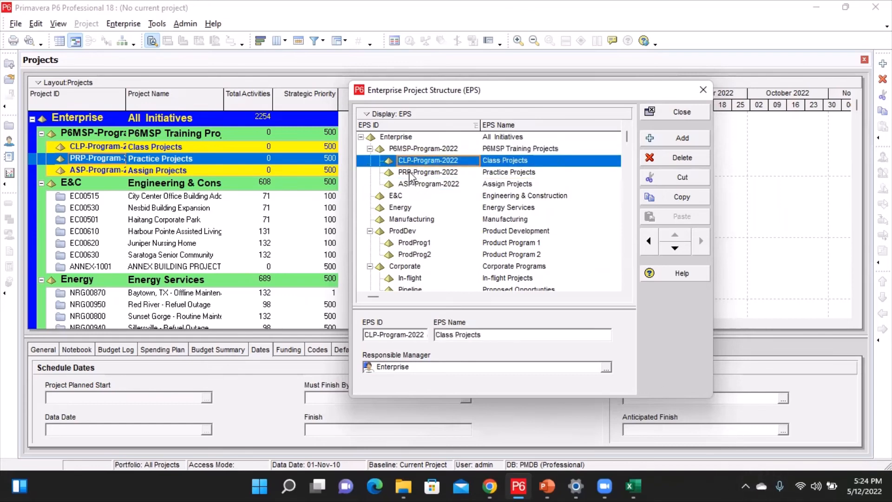
left_click(410, 173)
left_click(411, 185)
left_click(414, 173)
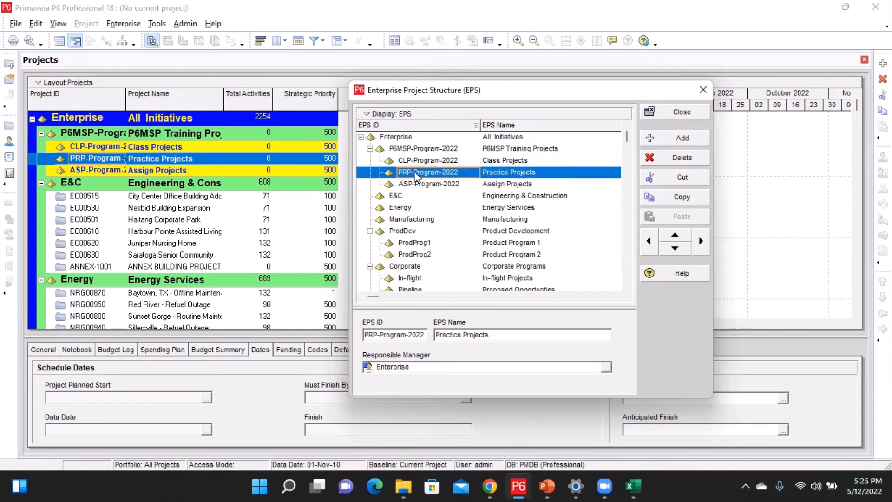
left_click(416, 160)
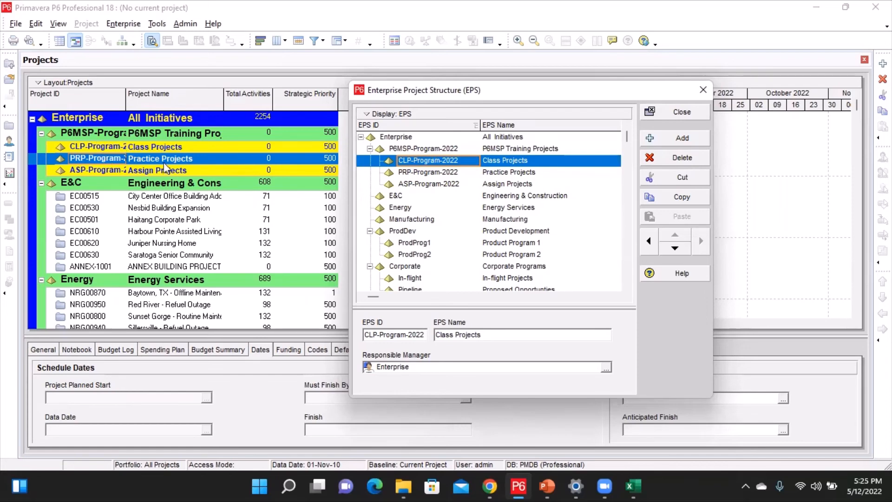
left_click(681, 112)
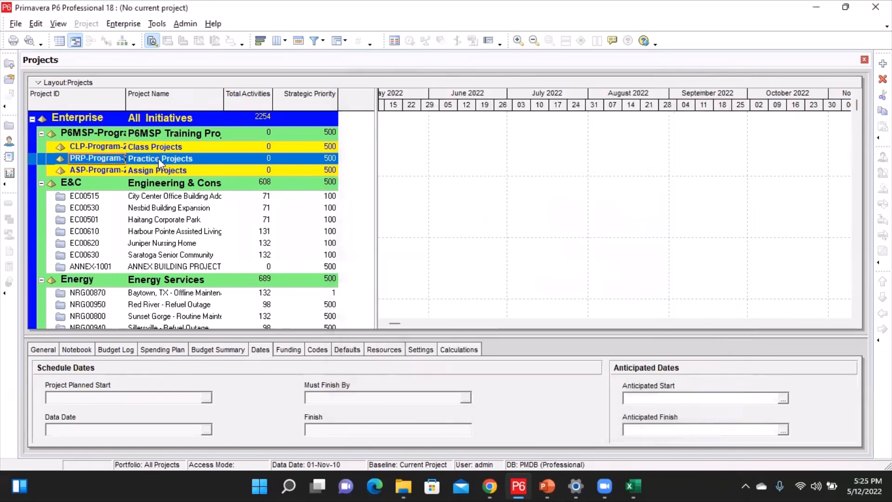
Widen the Project ID and Project Name columns and the projects table so the full IDs and names fit.
left_click_drag(125, 95, 175, 95)
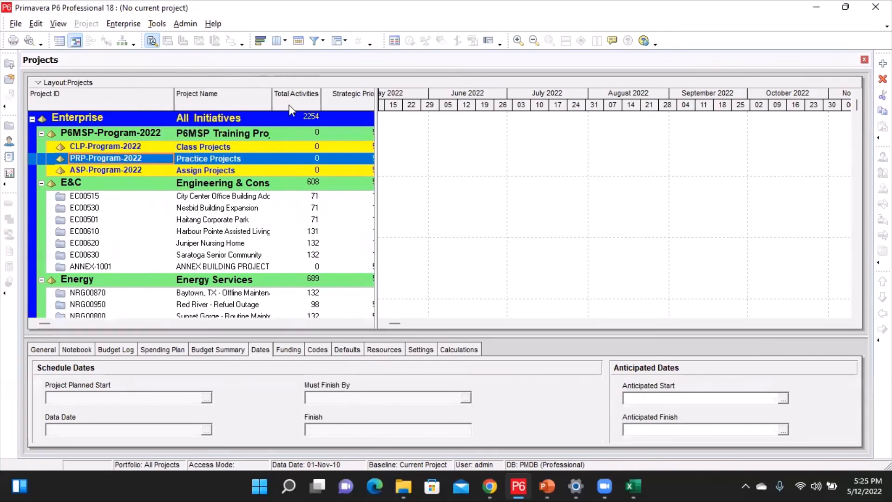
left_click_drag(274, 101, 344, 109)
left_click_drag(375, 160, 412, 160)
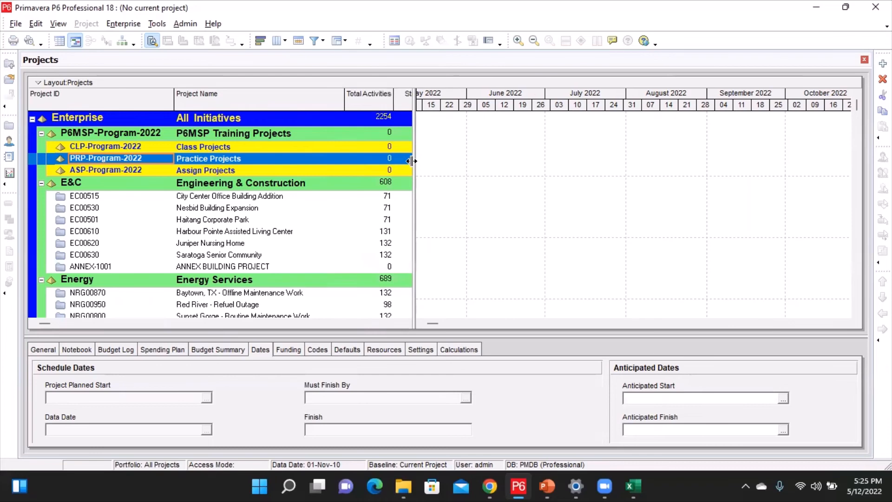